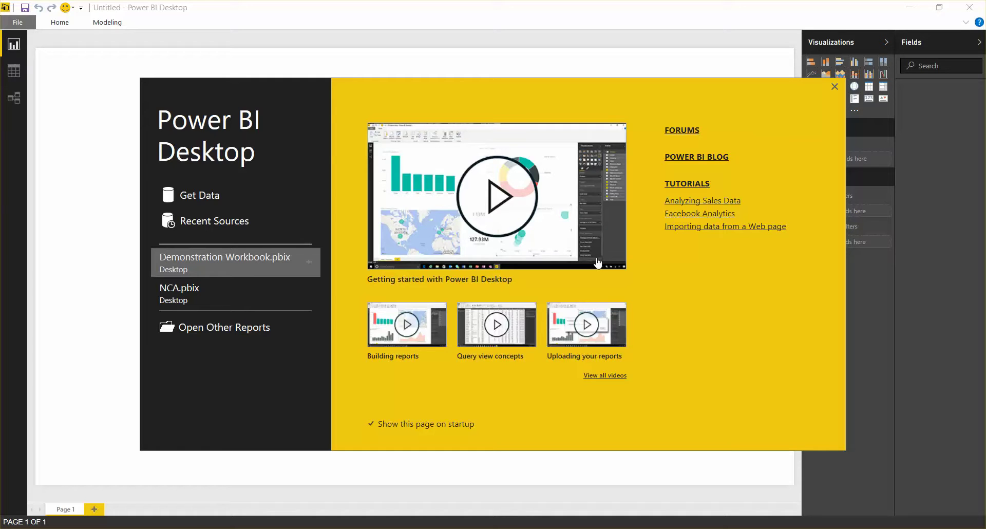
Dismiss the start screen to open the Get Data dialog.
left_click(195, 195)
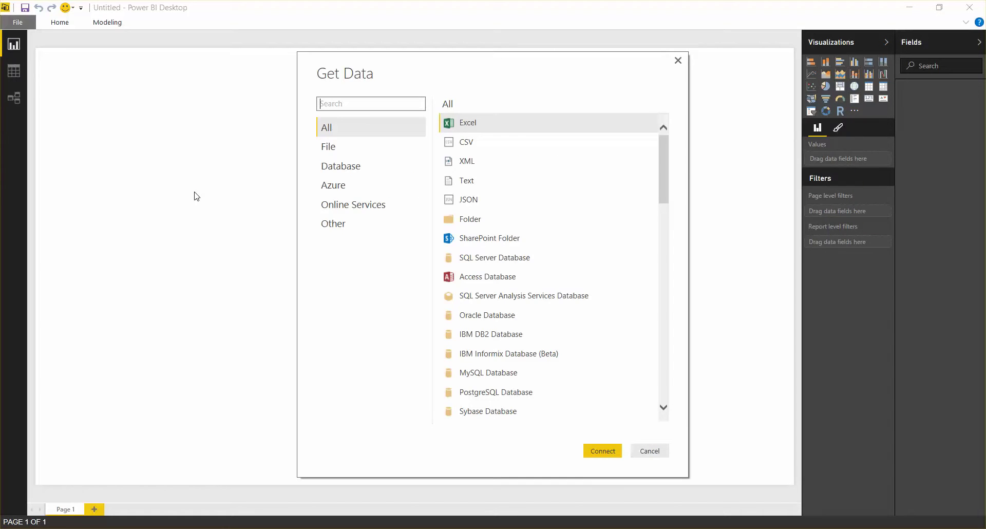
Select SQL Server Analysis Services Database from the All list of data sources.
left_click(573, 296)
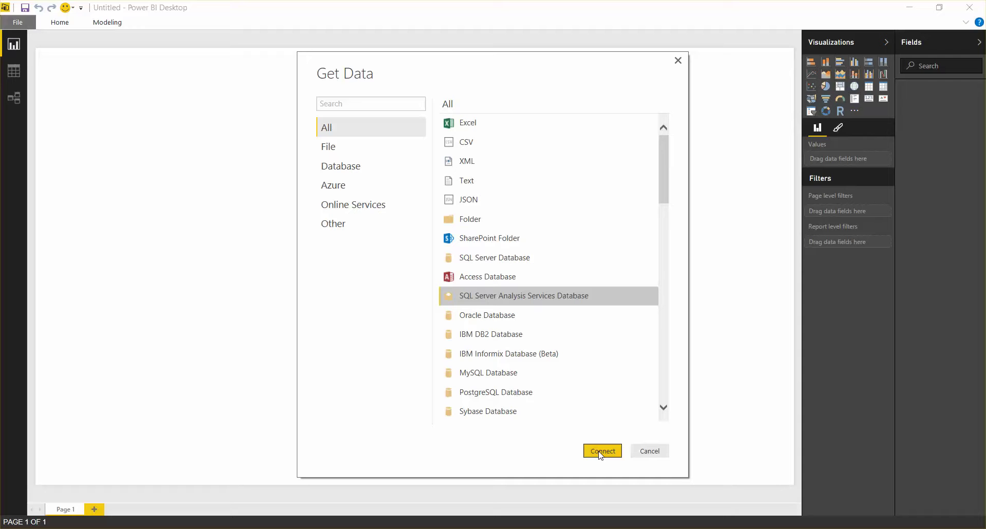
left_click(601, 452)
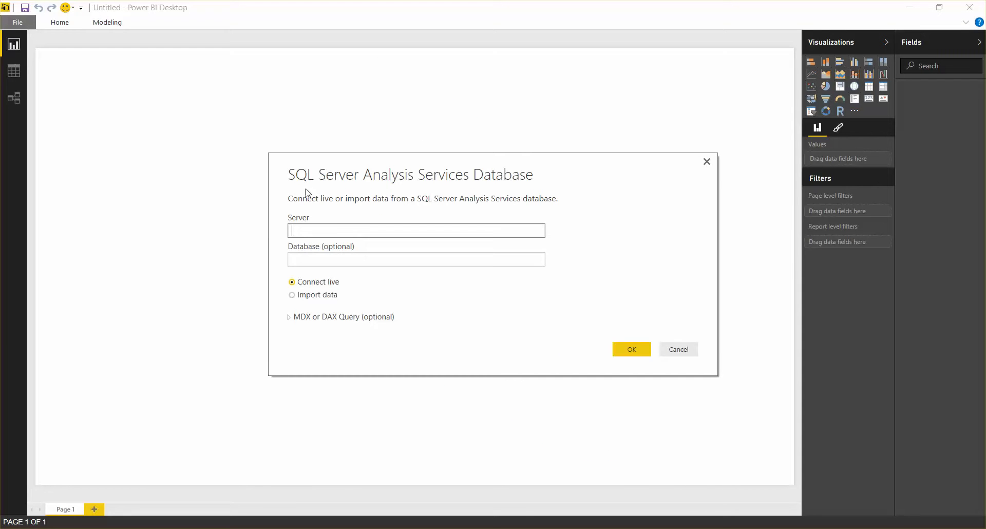
type("https://excel.ncanalytics.com")
left_click(293, 295)
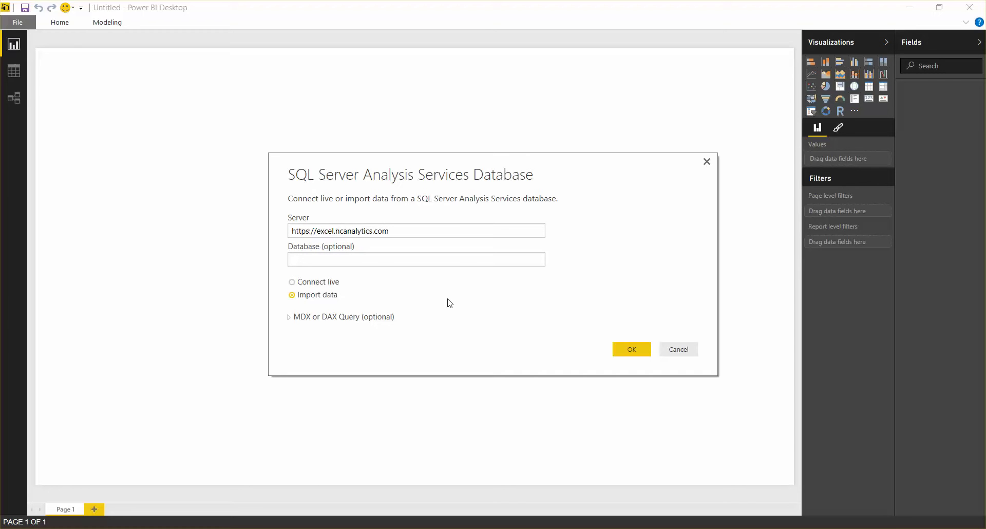
left_click(627, 353)
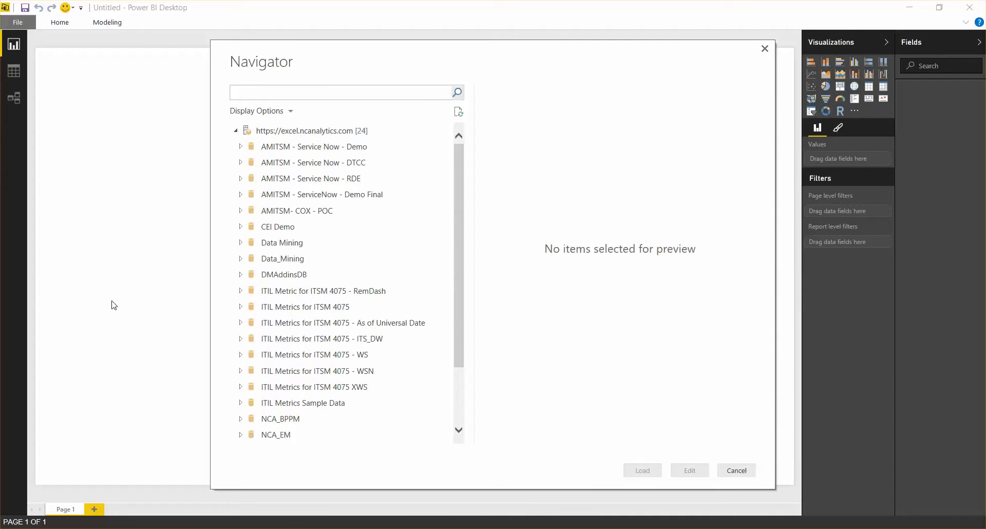
Tick the Average CI Age Value measure under RemDash > CMDB Management > Measures.
left_click(242, 291)
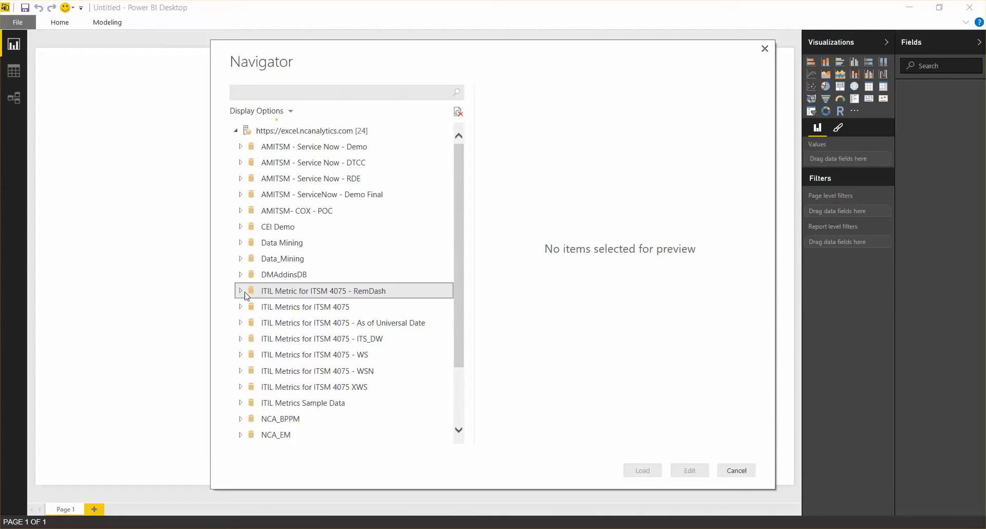
scroll(233, 297, "down", 2)
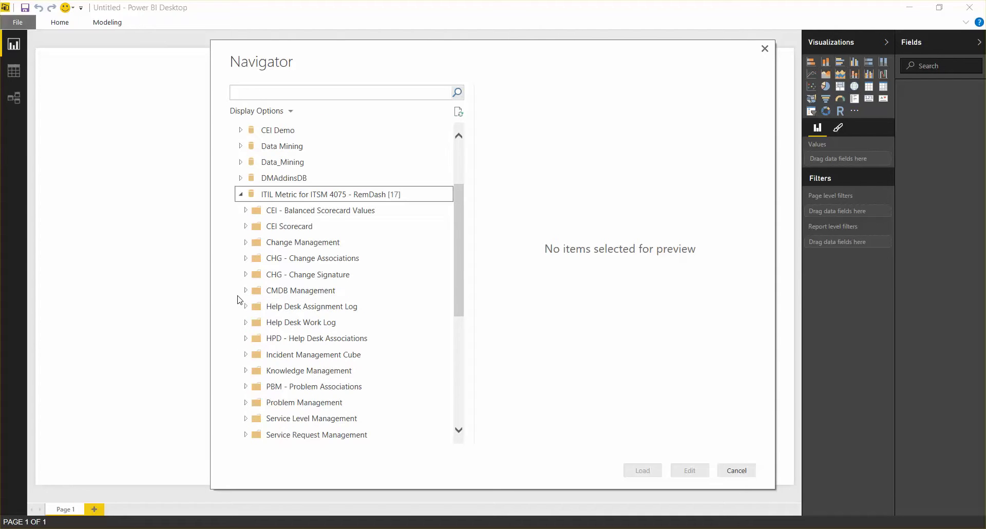
left_click(246, 291)
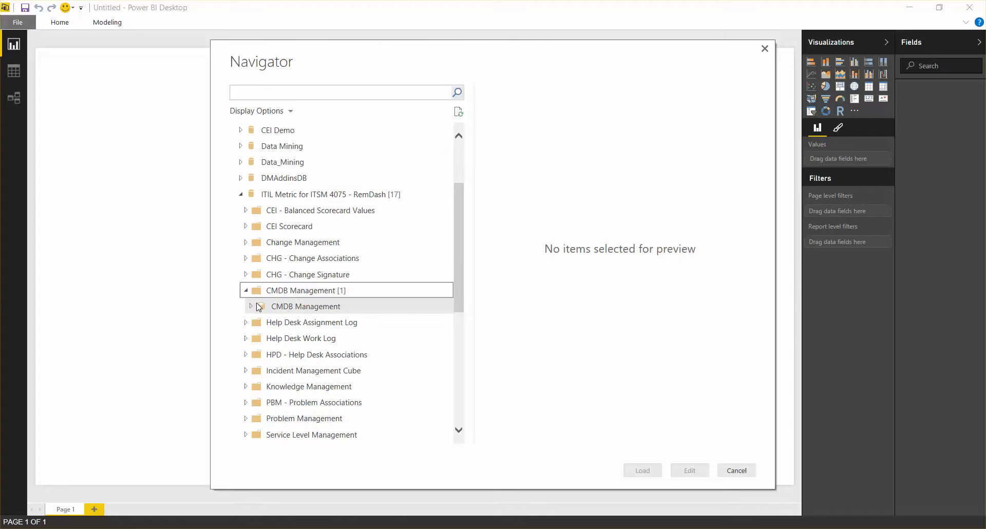
left_click(252, 307)
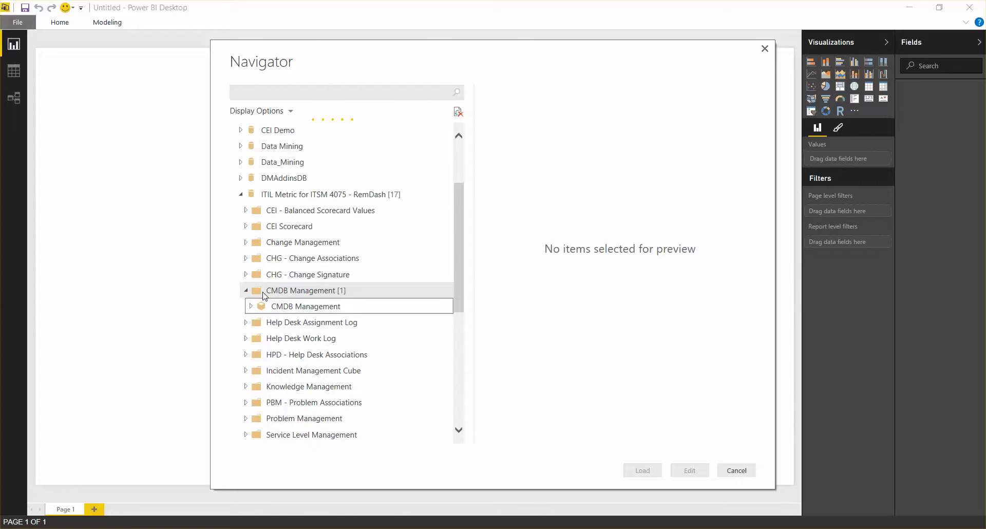
scroll(256, 282, "down", 1)
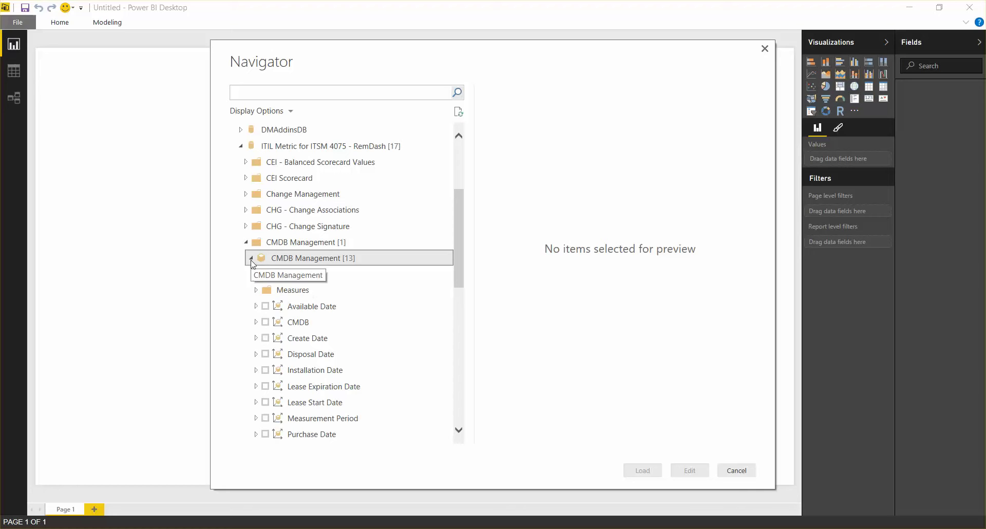
left_click(253, 291)
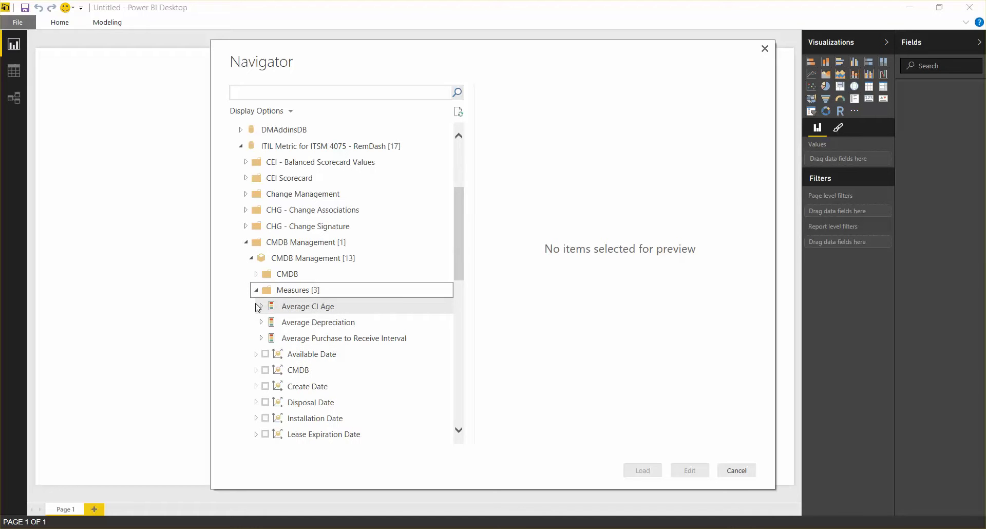
left_click(261, 306)
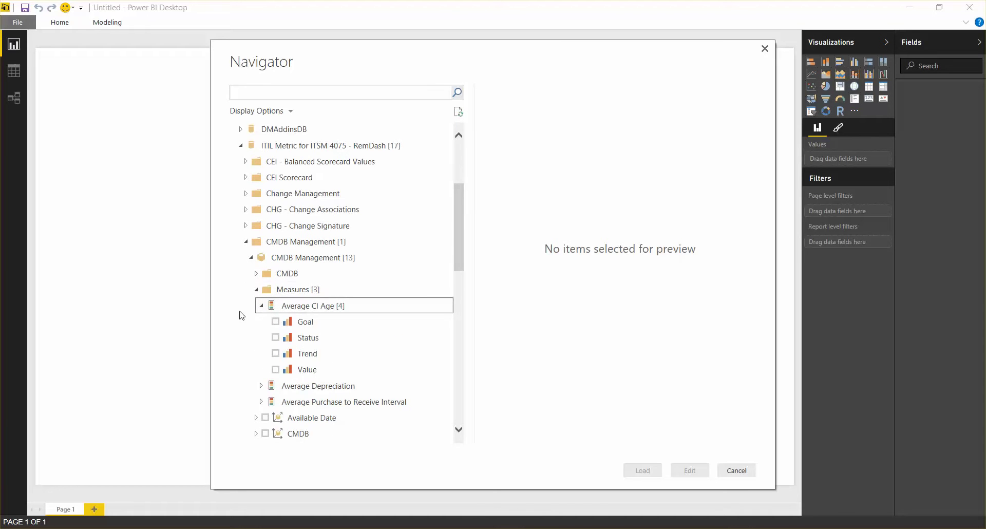
left_click(276, 370)
Tick DNS Host Name under the CMDB > Computer System folder.
scroll(251, 332, "down", 3)
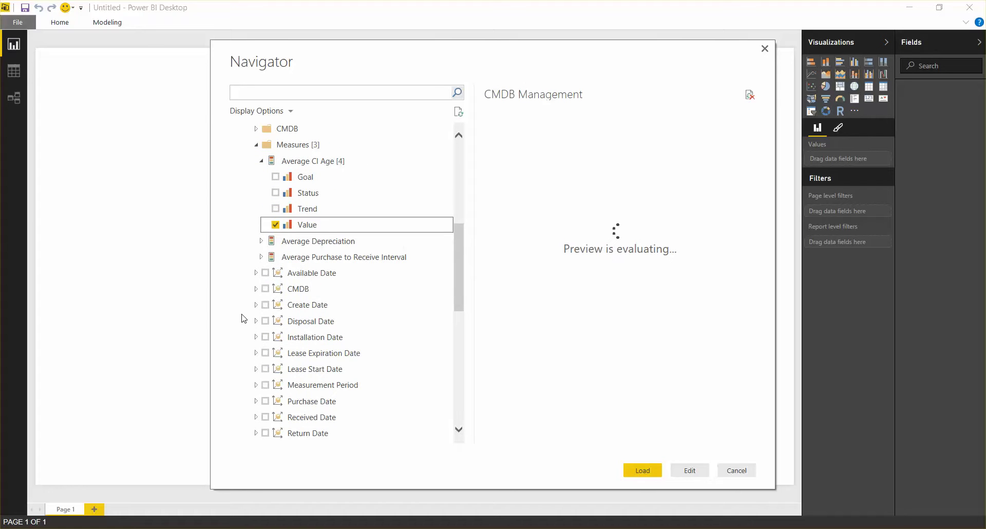
left_click(256, 289)
scroll(258, 290, "down", 2)
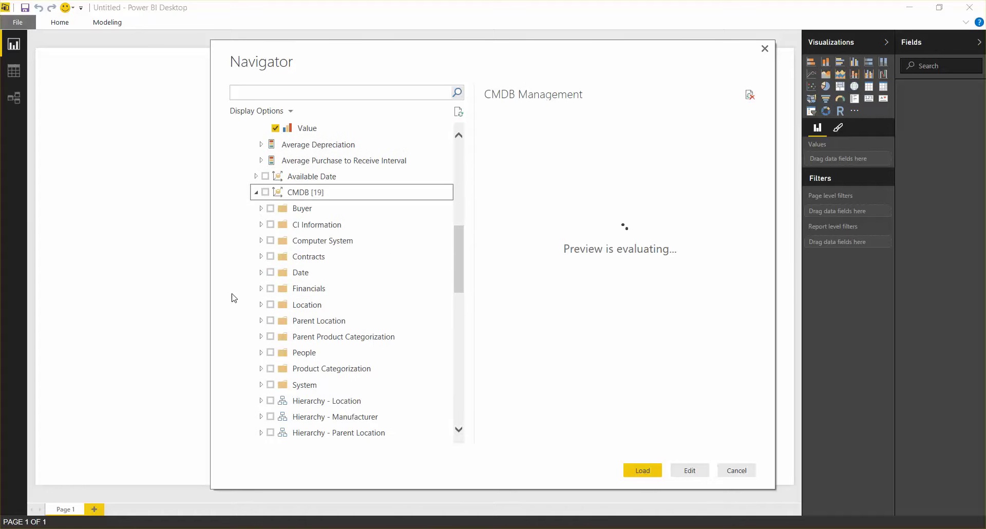
left_click(261, 241)
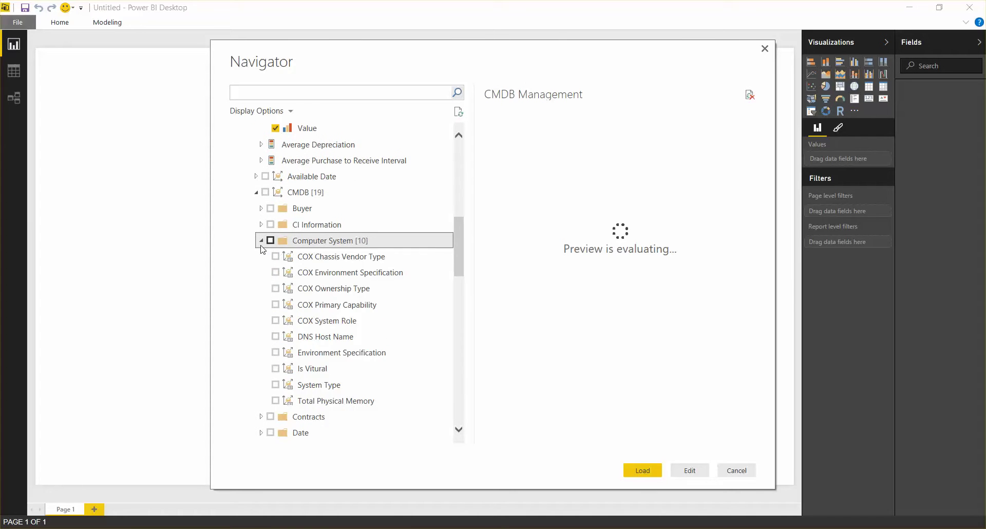
scroll(263, 253, "down", 1)
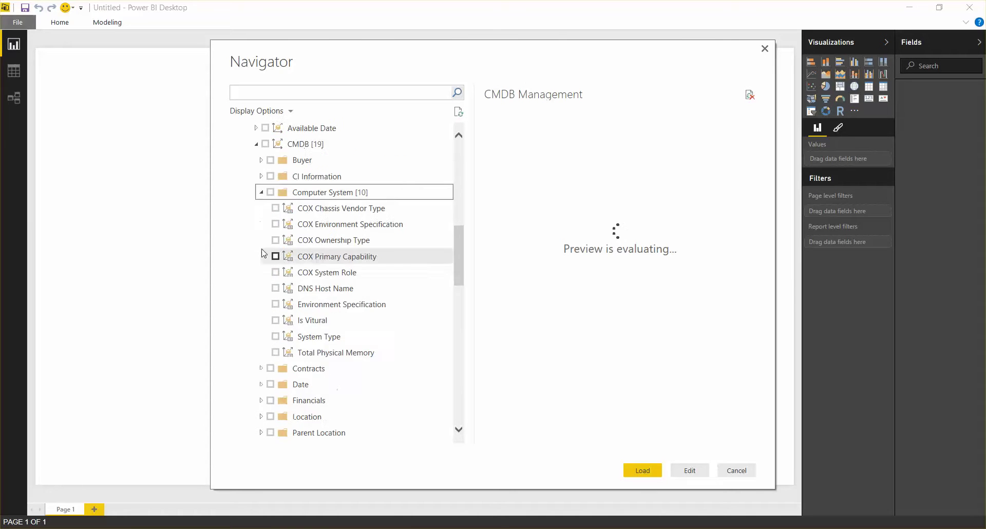
left_click(275, 289)
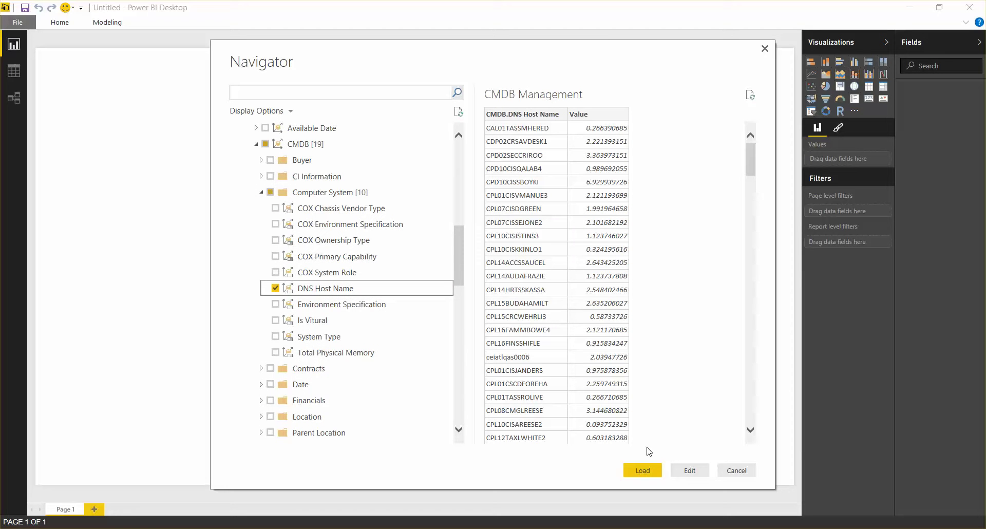
Load the selected Average CI Age Value and DNS Host Name fields into the report.
left_click(645, 469)
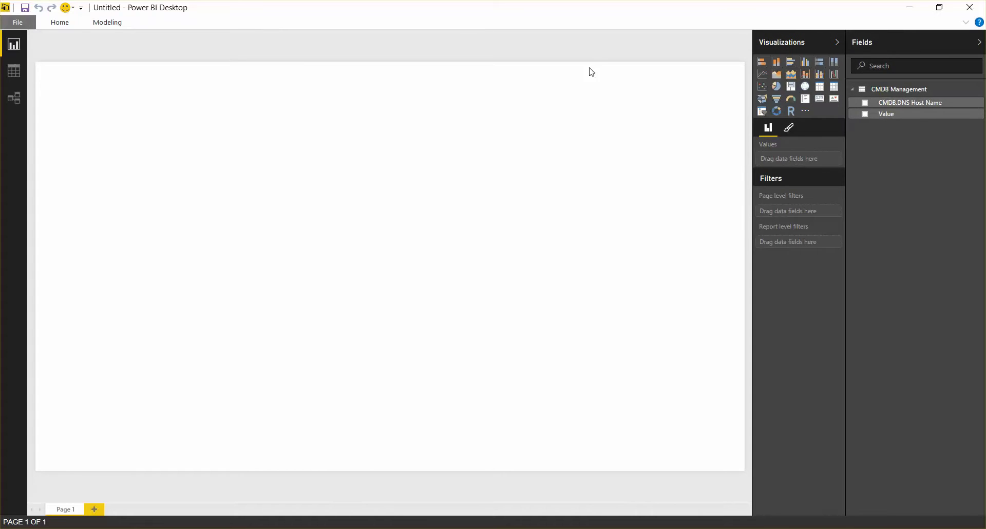
left_click(52, 26)
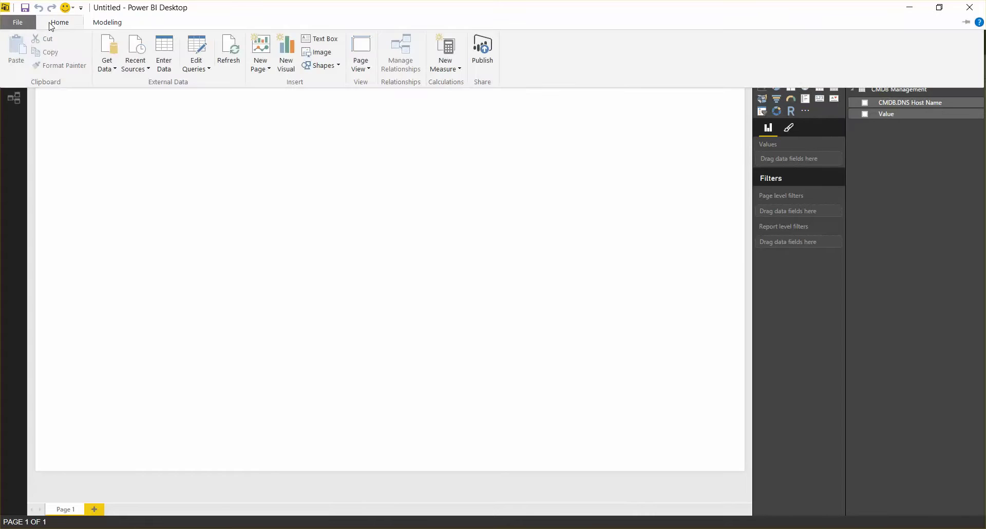
left_click(106, 66)
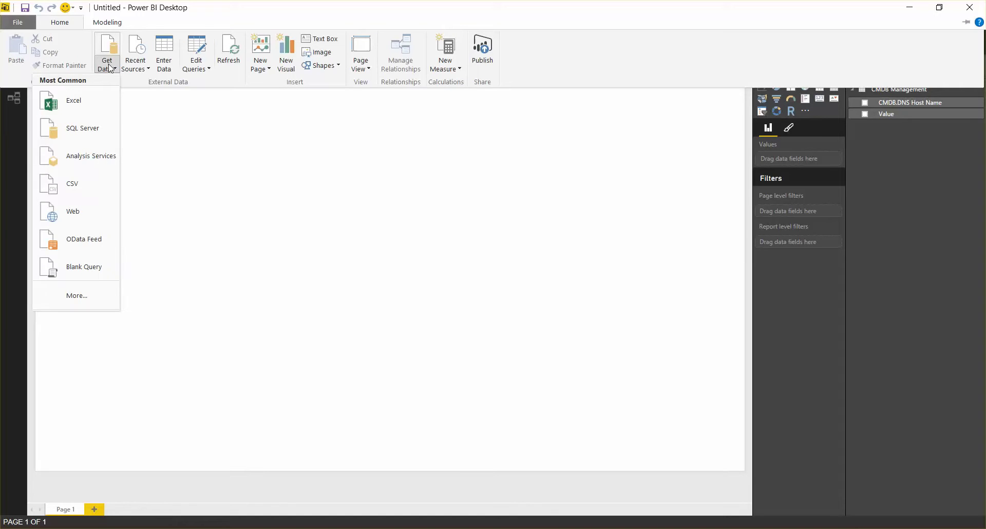
left_click(89, 163)
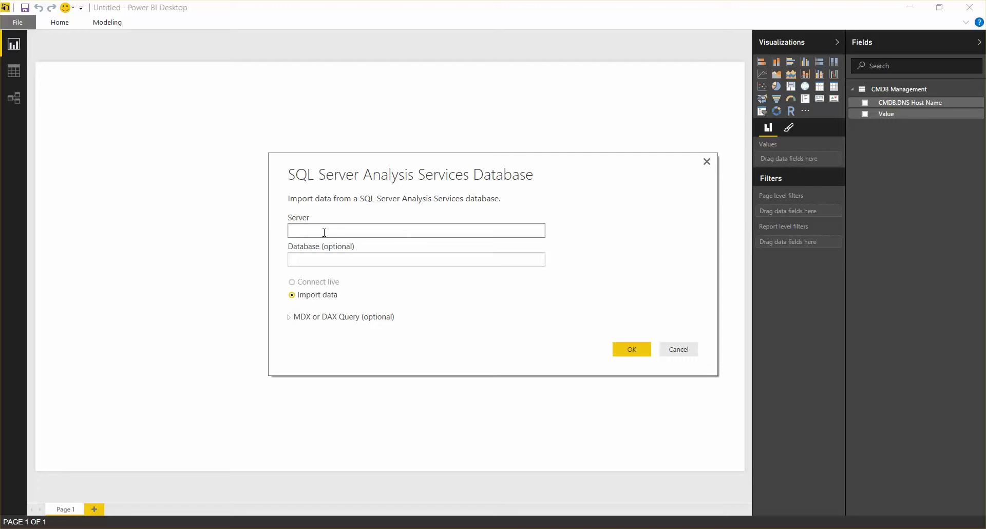
type("https://excel.ncanalytics.com")
left_click(632, 349)
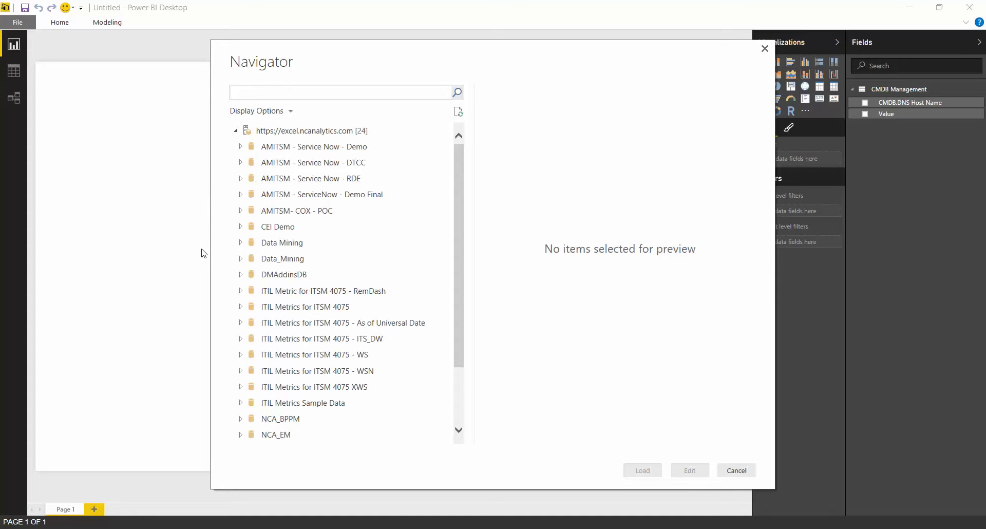
Tick Events Critical under NCA_EM_WS > Event Management > Event Measures > Event Counts.
left_click(237, 291)
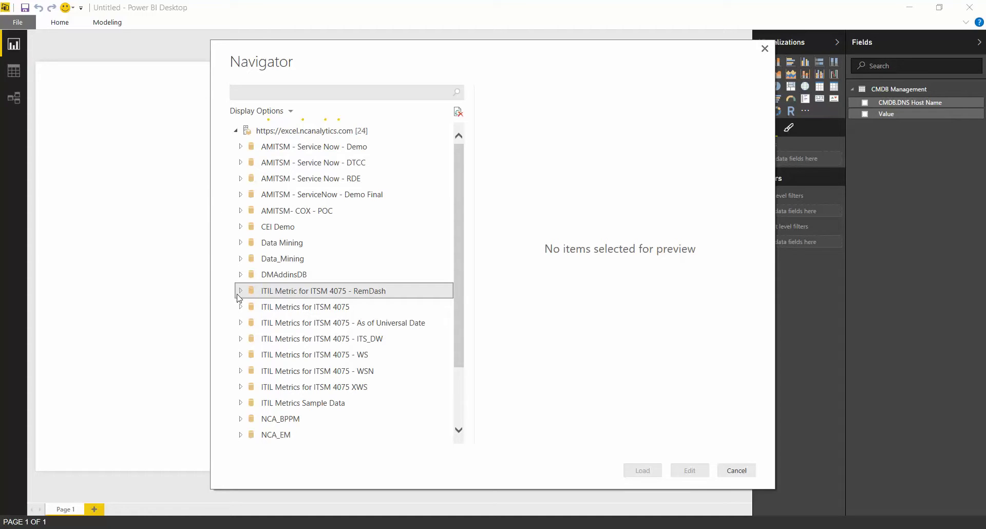
scroll(234, 308, "down", 3)
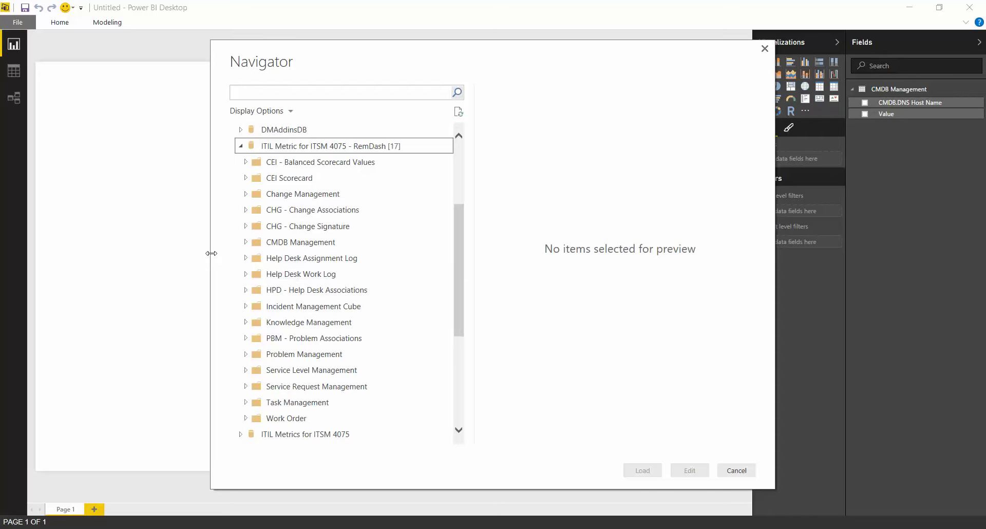
scroll(398, 306, "down", 4)
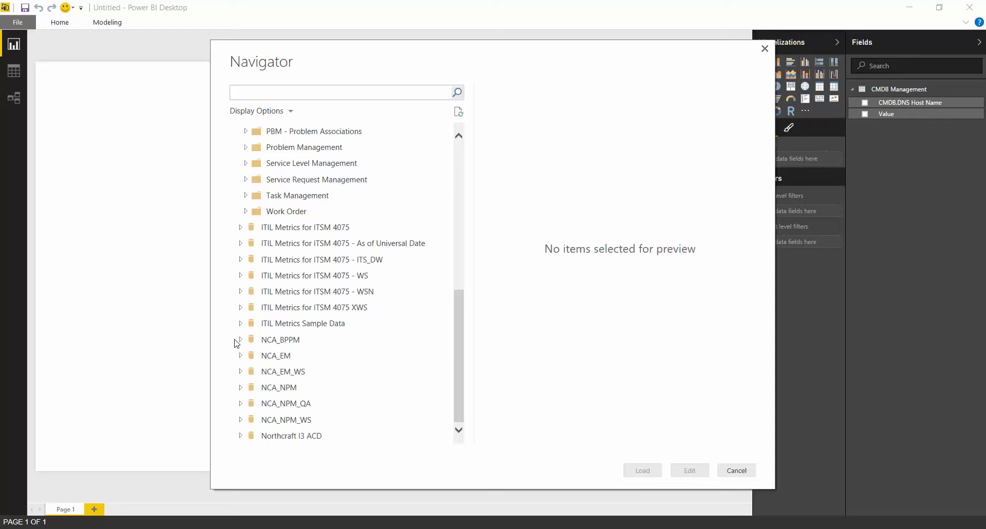
left_click(240, 371)
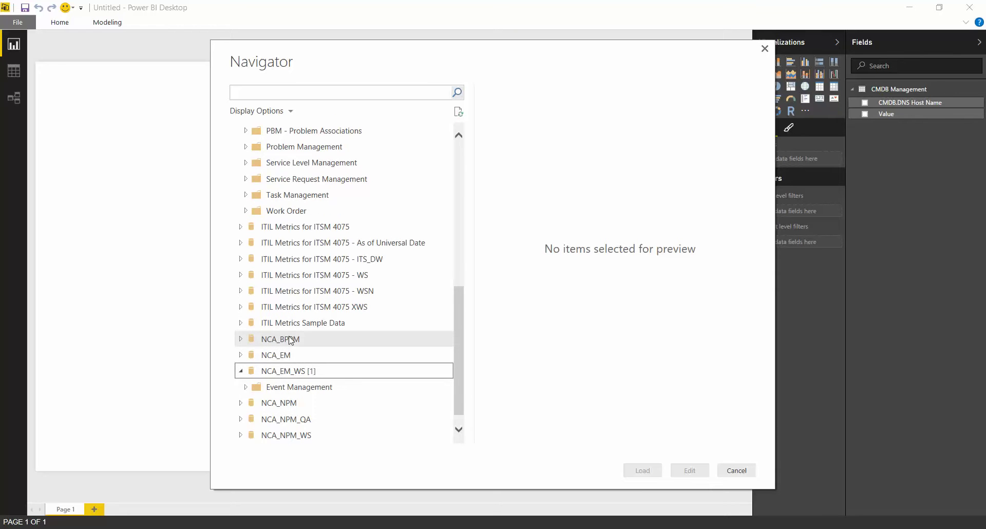
left_click(246, 370)
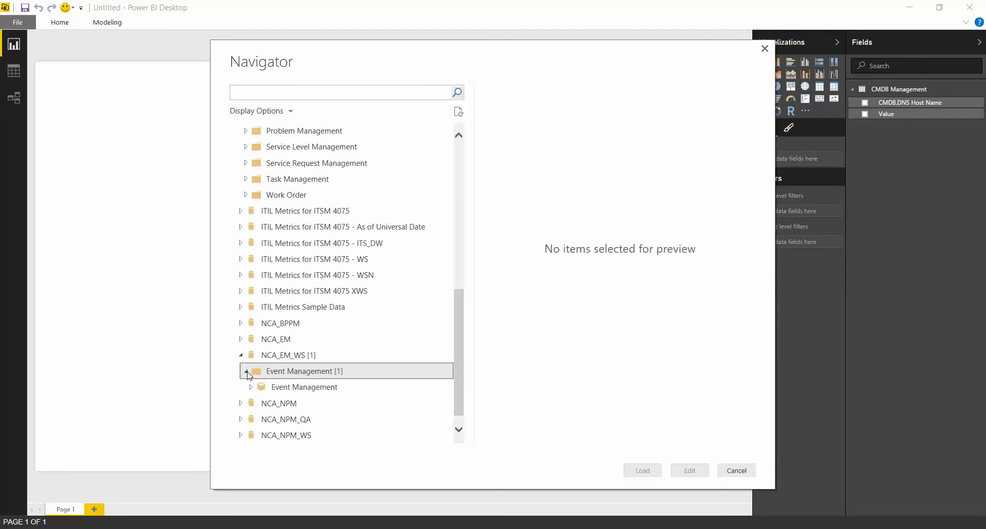
left_click(253, 388)
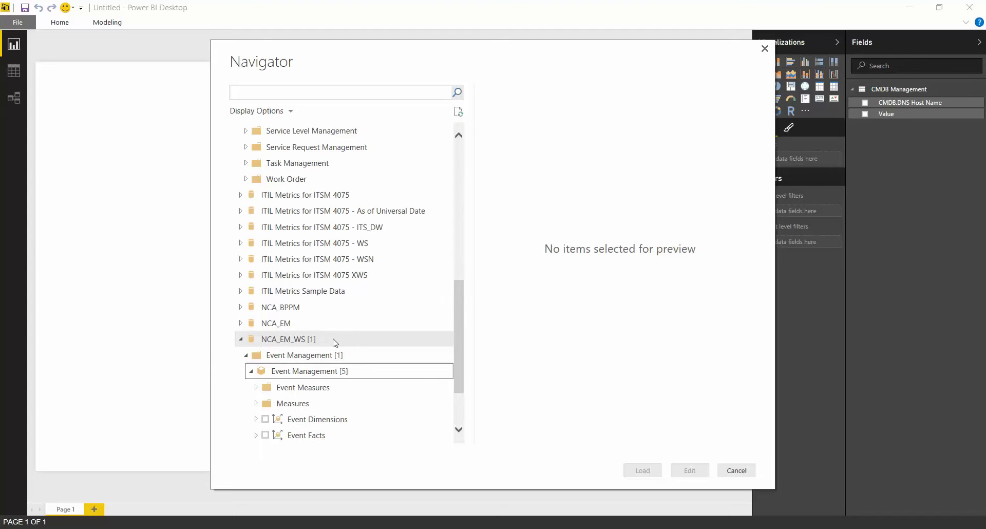
scroll(272, 368, "down", 1)
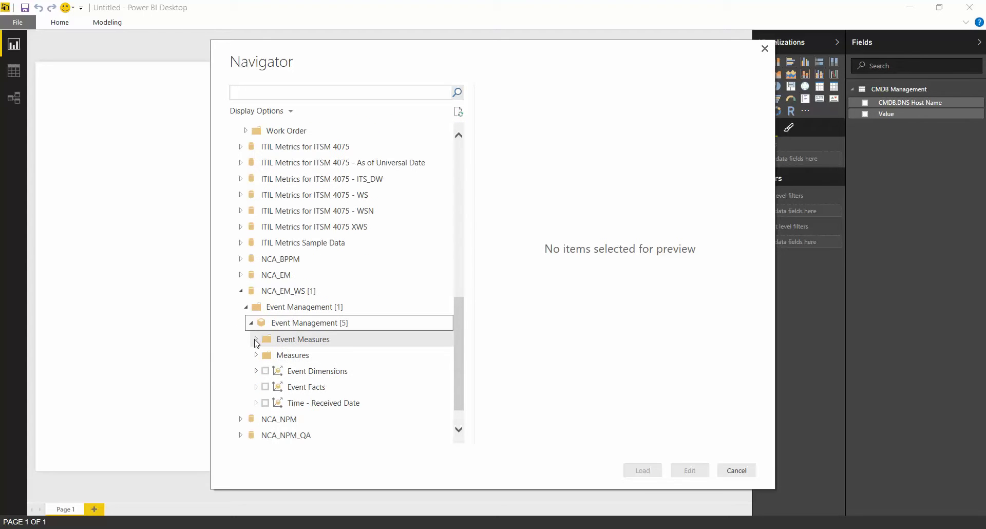
left_click(256, 355)
scroll(267, 349, "down", 2)
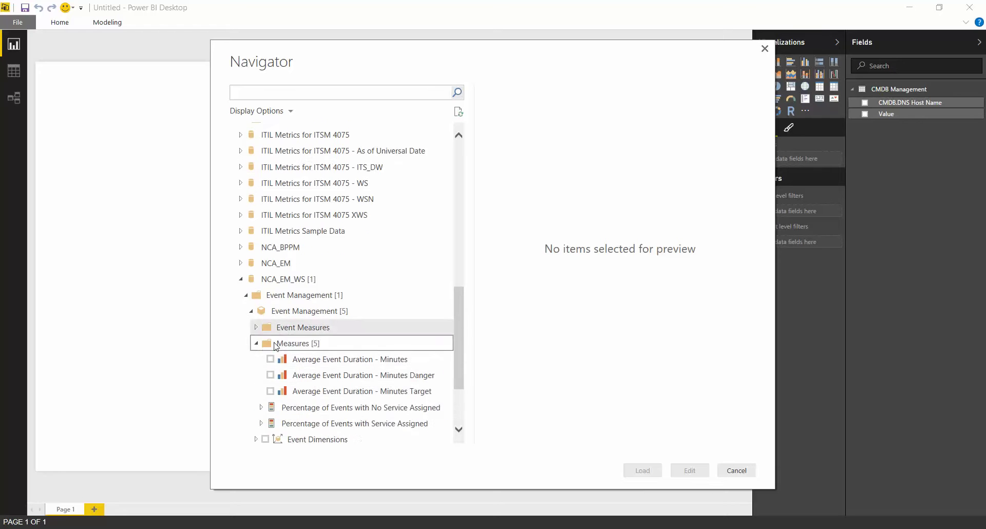
left_click(257, 243)
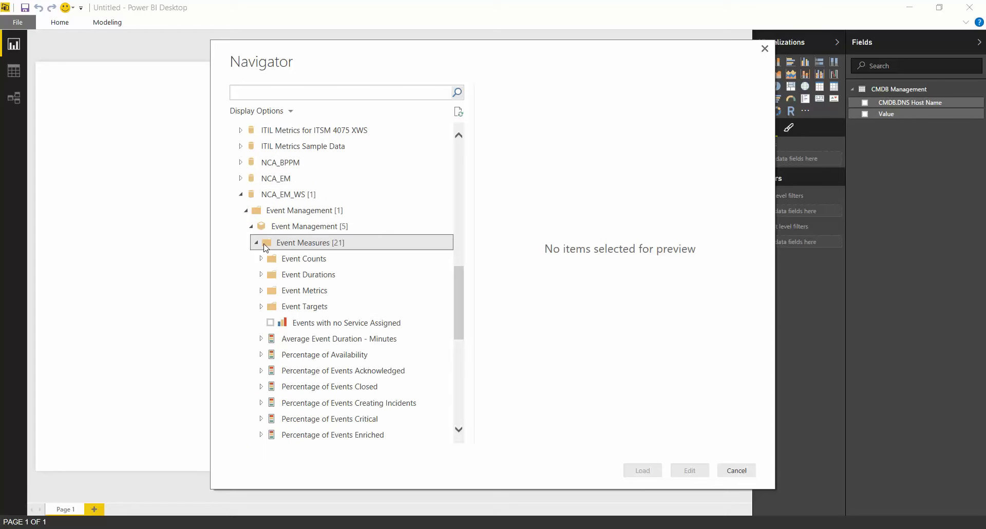
left_click(260, 259)
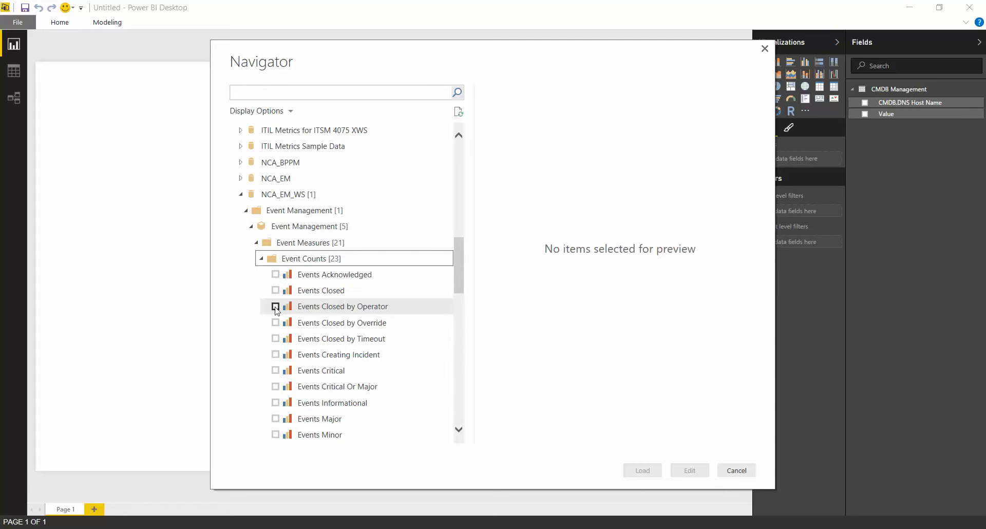
left_click(275, 370)
Tick Hierarchy - Host under Event Dimensions.
scroll(300, 337, "down", 5)
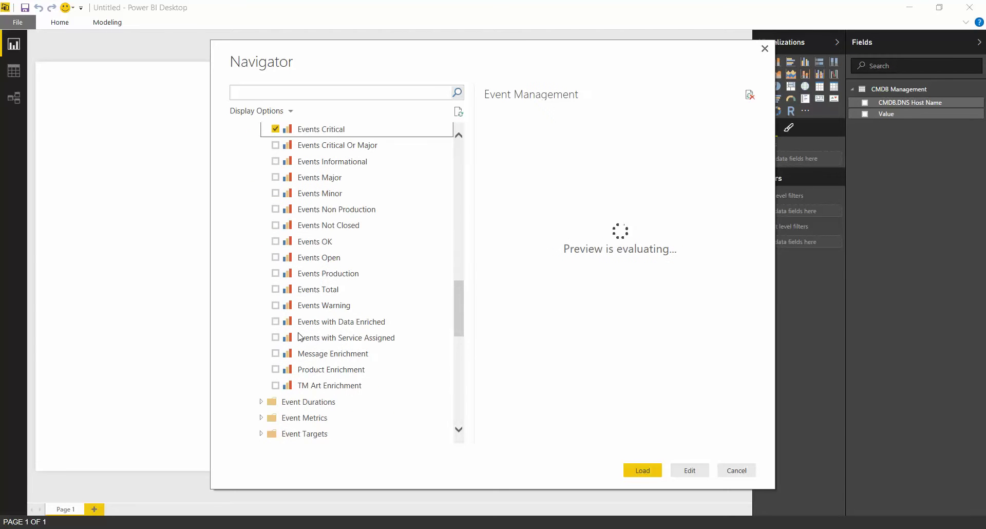
scroll(288, 288, "down", 2)
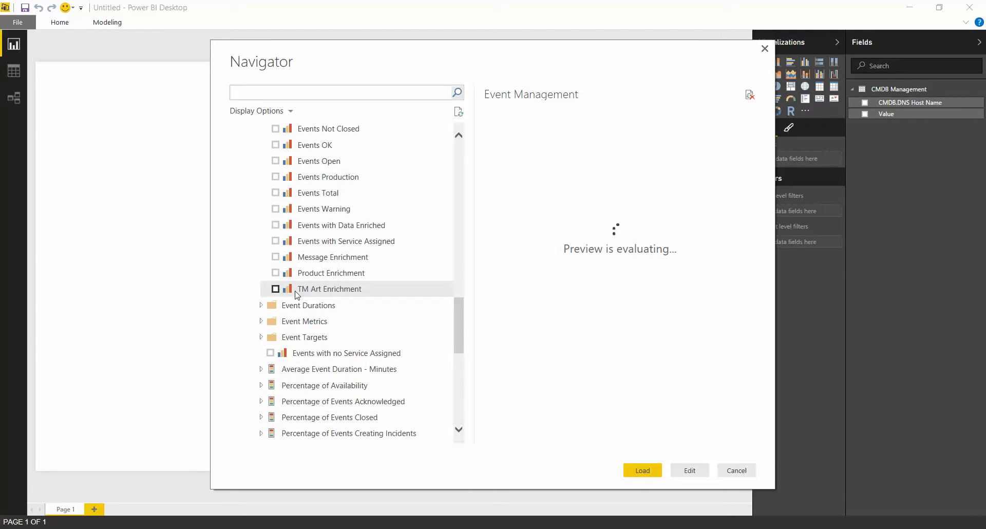
scroll(318, 275, "down", 2)
scroll(308, 277, "down", 6)
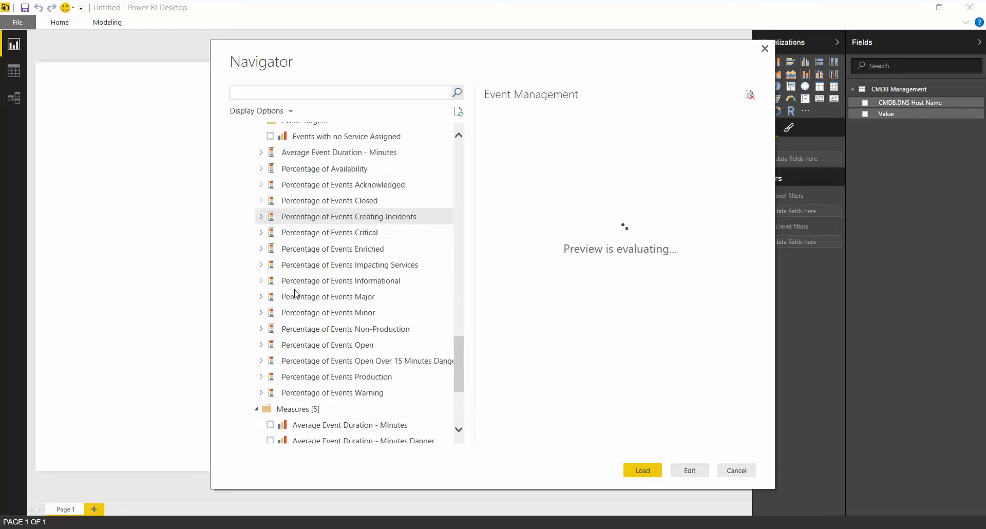
scroll(295, 290, "down", 1)
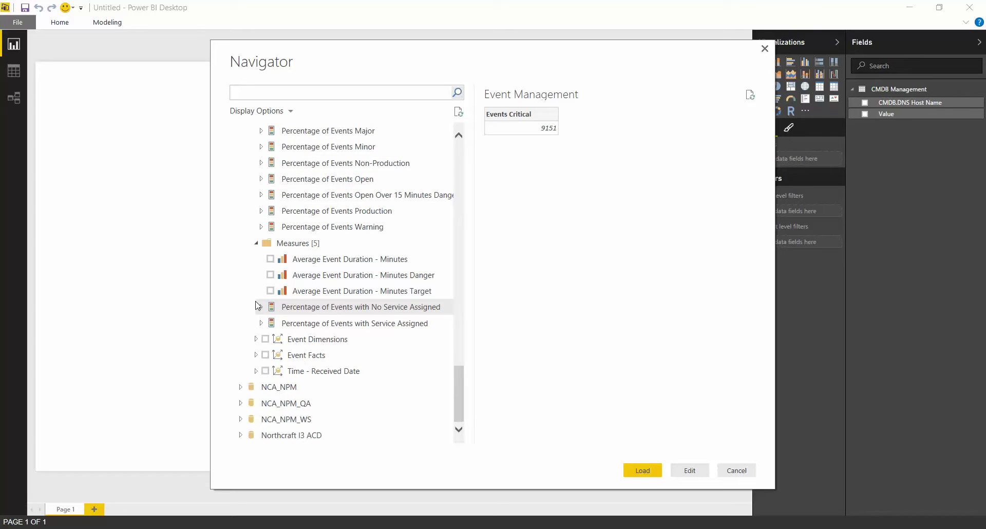
left_click(255, 339)
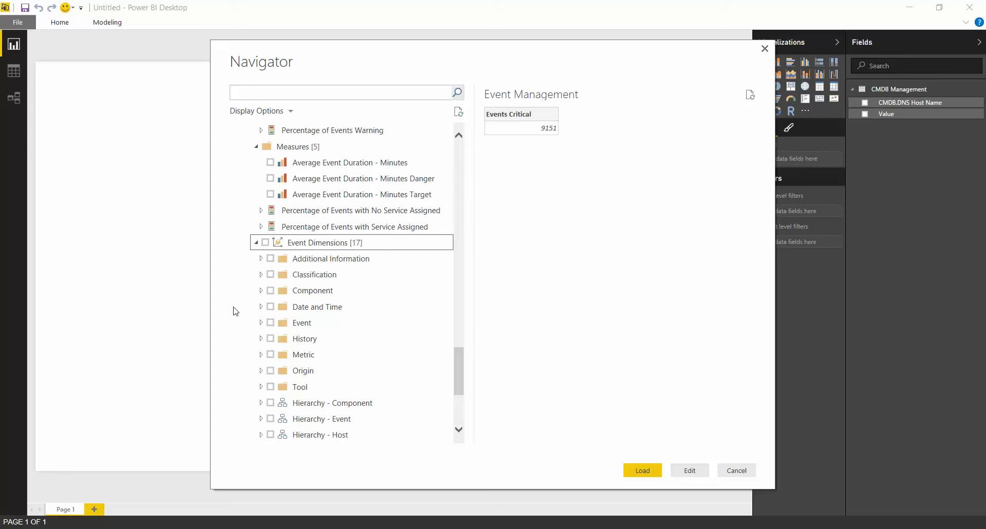
scroll(239, 310, "down", 2)
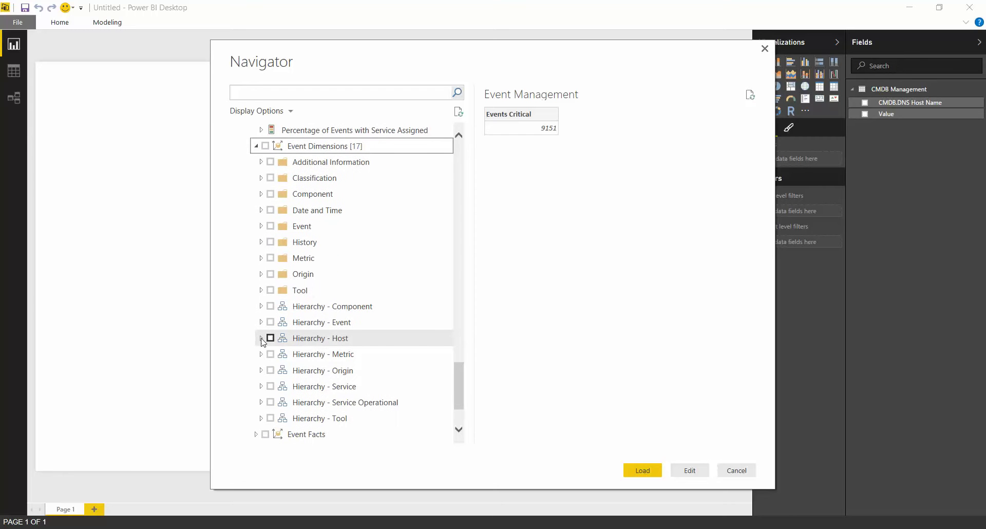
left_click(270, 338)
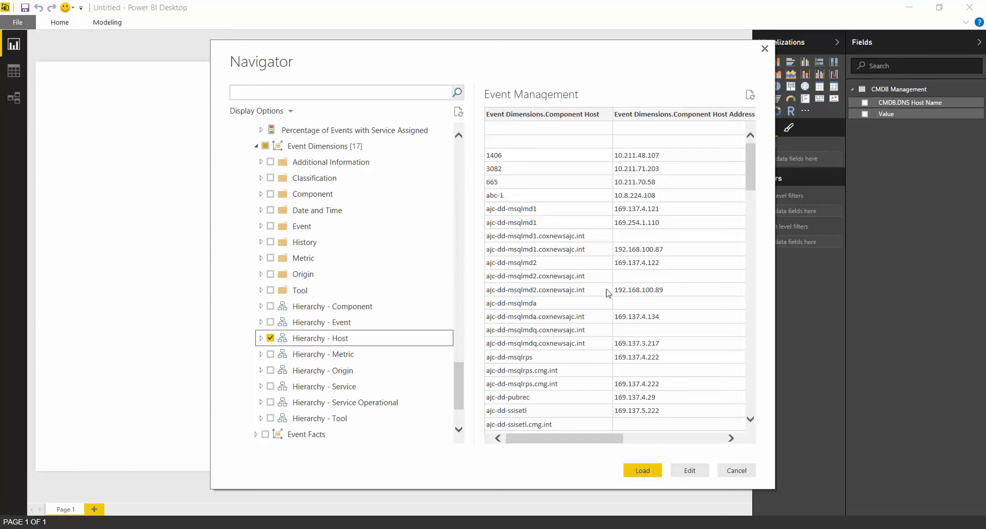
Load the Event Management data and expand its table in the Fields pane.
left_click(641, 471)
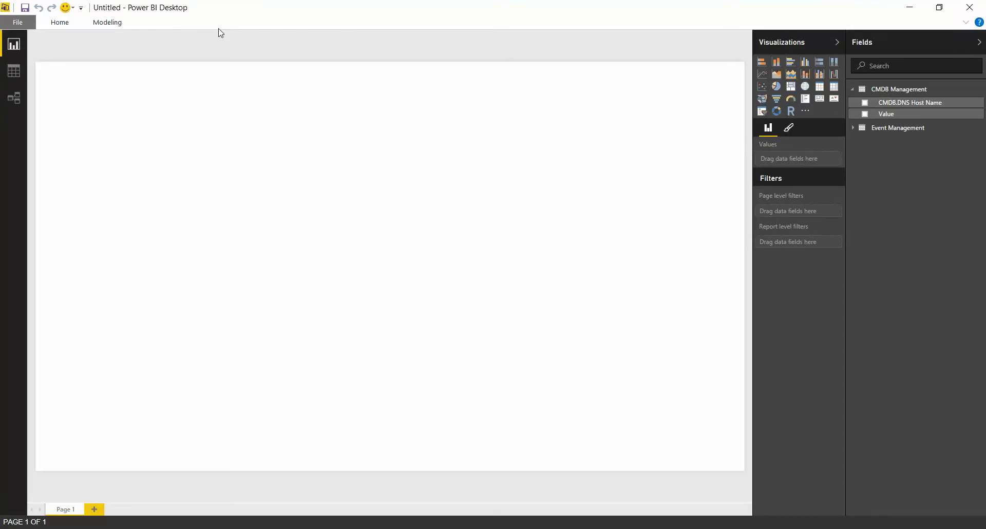
left_click(853, 127)
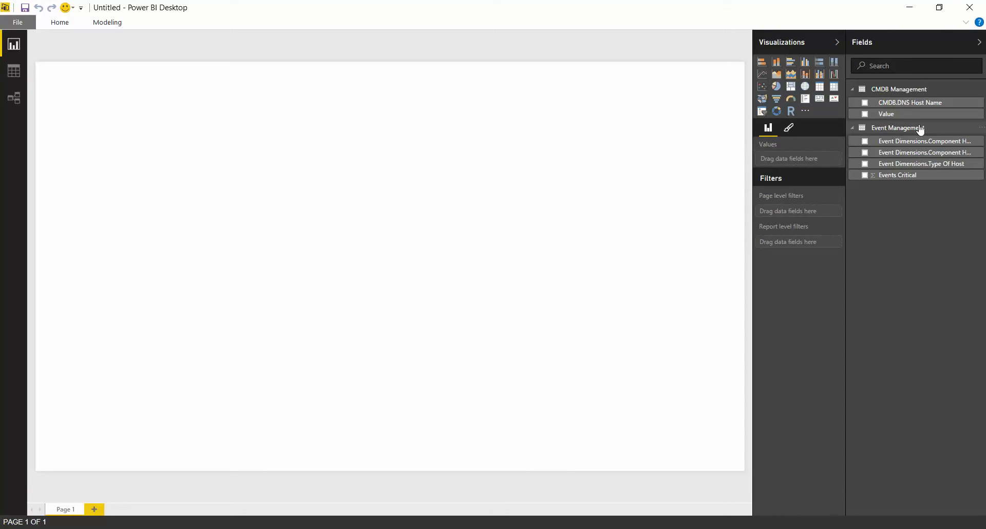
left_click(106, 22)
Create a single-direction relationship from CMDB.DNS Host Name to Event Dimensions.Component Host.
left_click(22, 64)
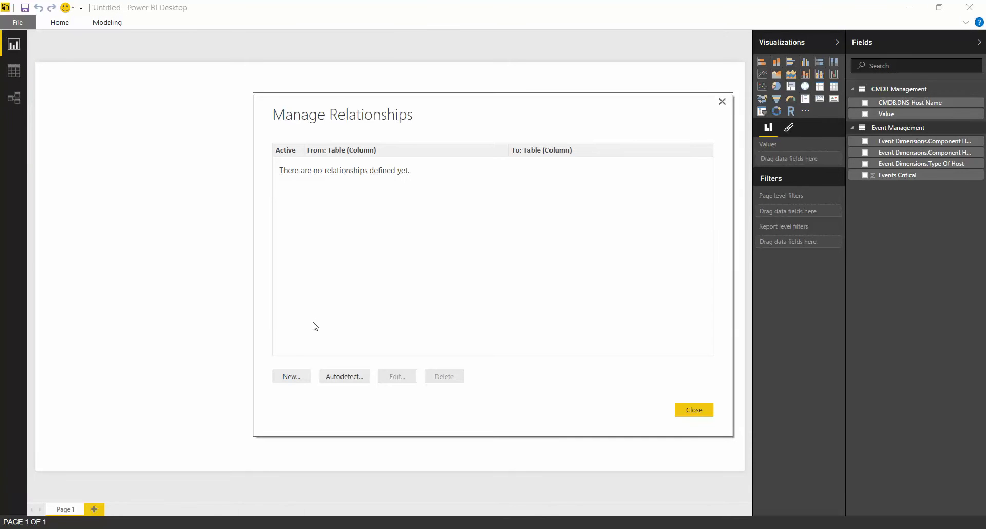
left_click(281, 380)
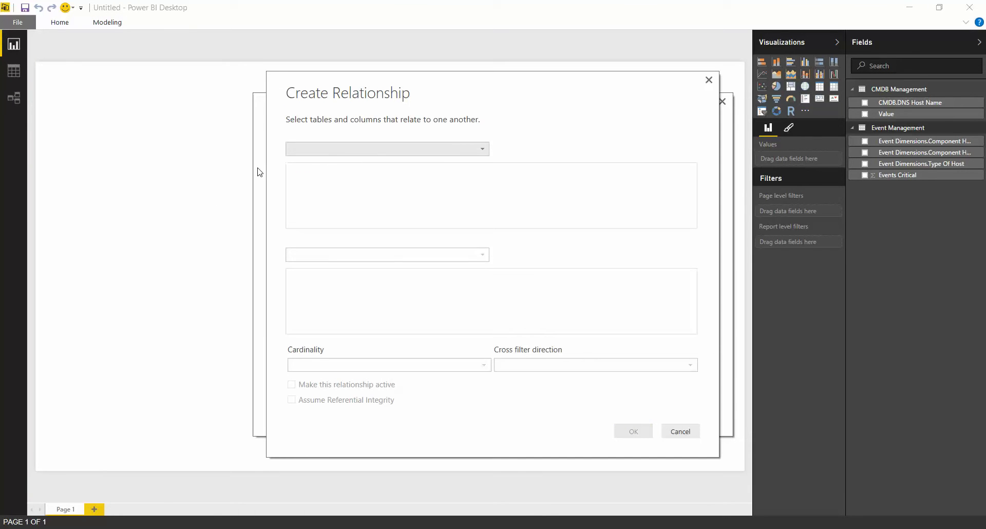
left_click(459, 155)
left_click(381, 163)
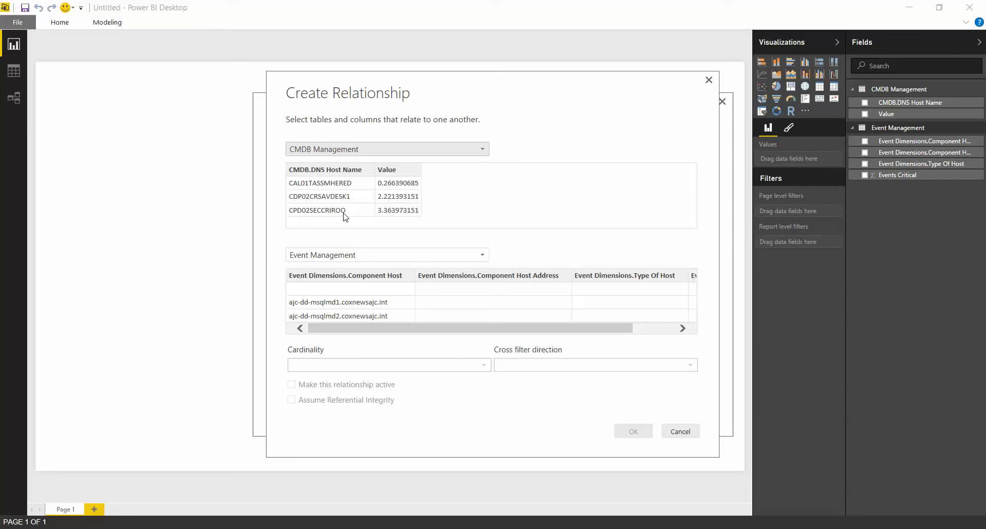
left_click(324, 174)
left_click(321, 276)
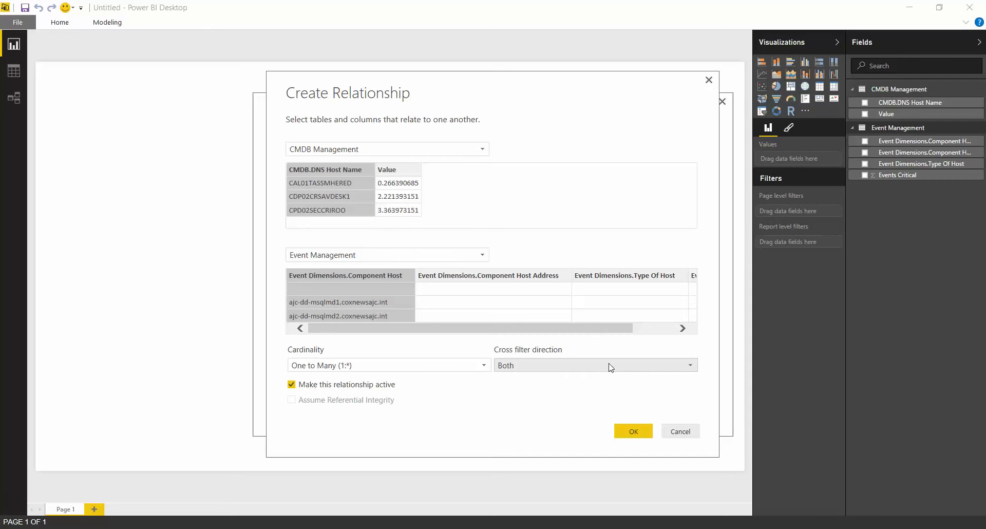
left_click(630, 366)
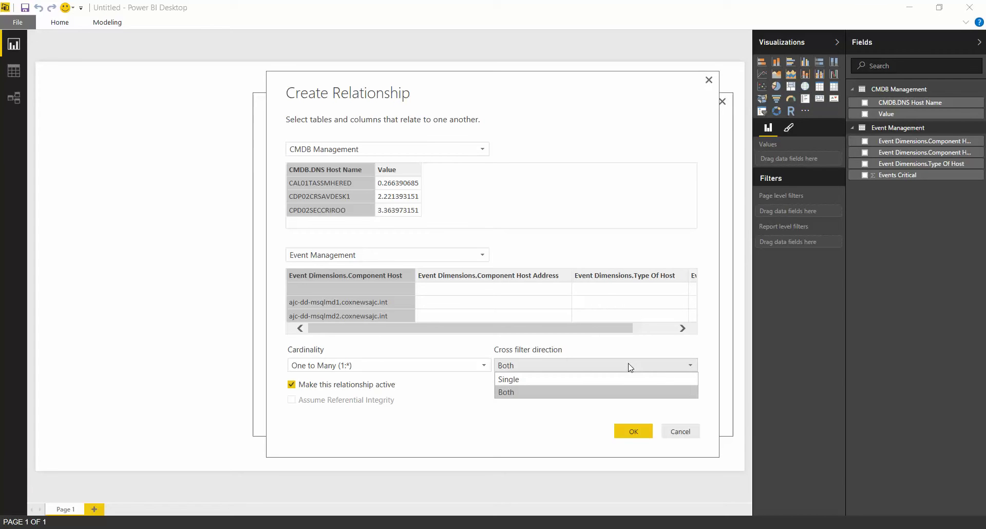
left_click(578, 379)
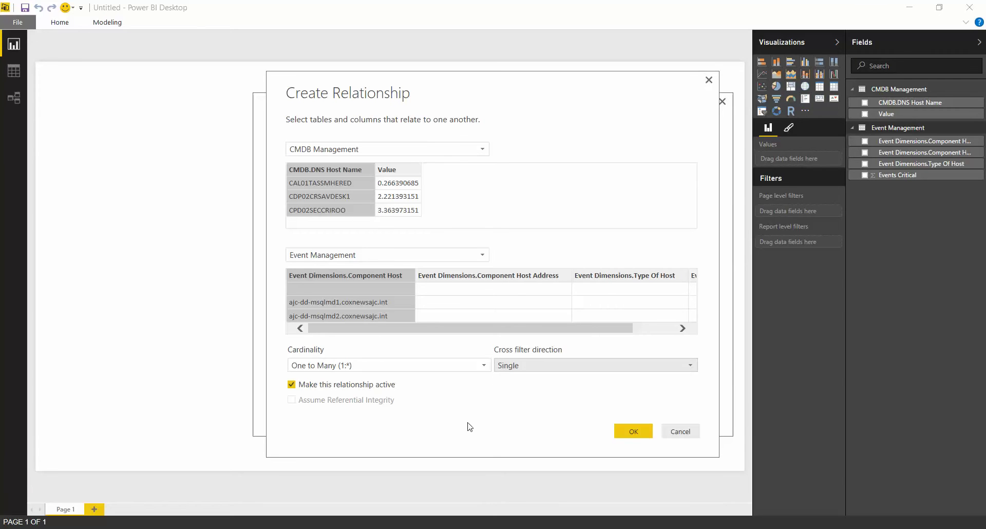
left_click(637, 435)
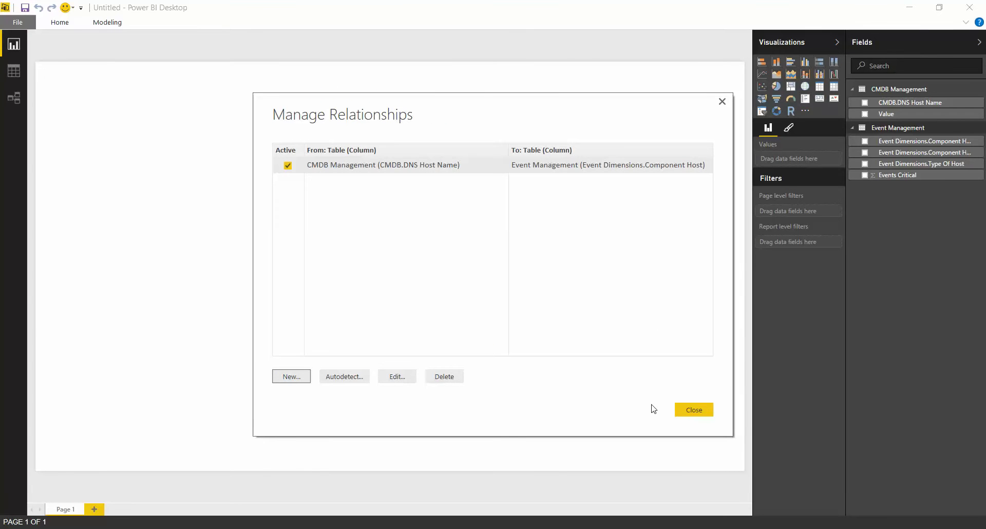
left_click(700, 411)
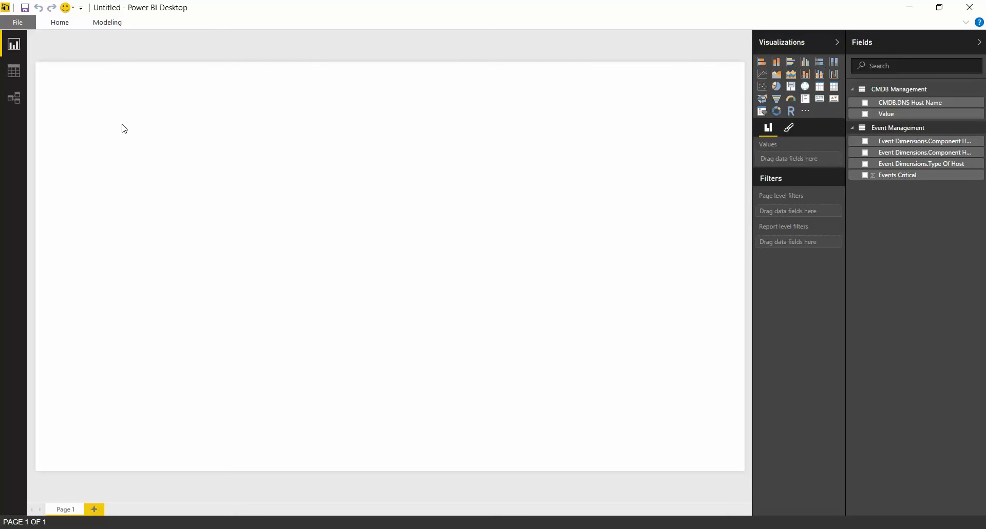
Build a table of CMDB.DNS Host Name, Value and Events Critical, widened to fit.
left_click(864, 104)
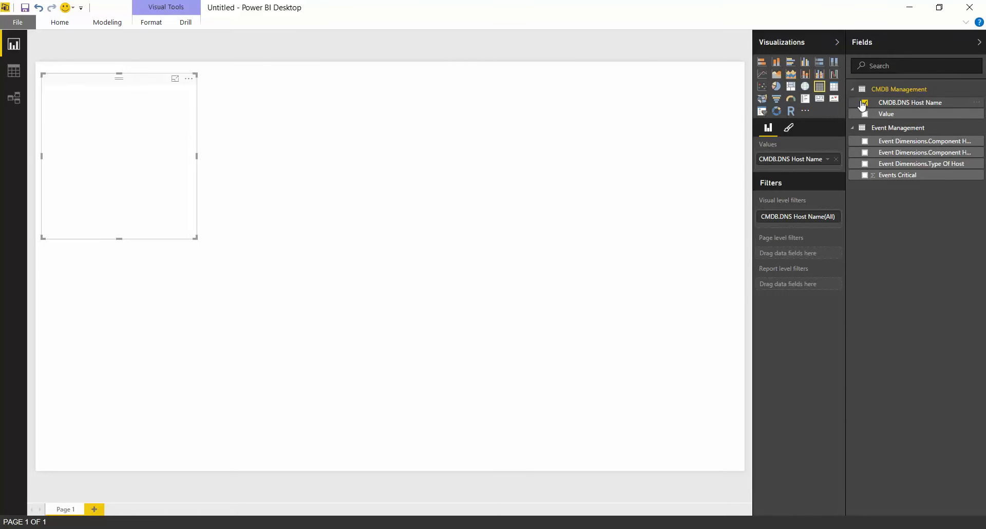
left_click(866, 115)
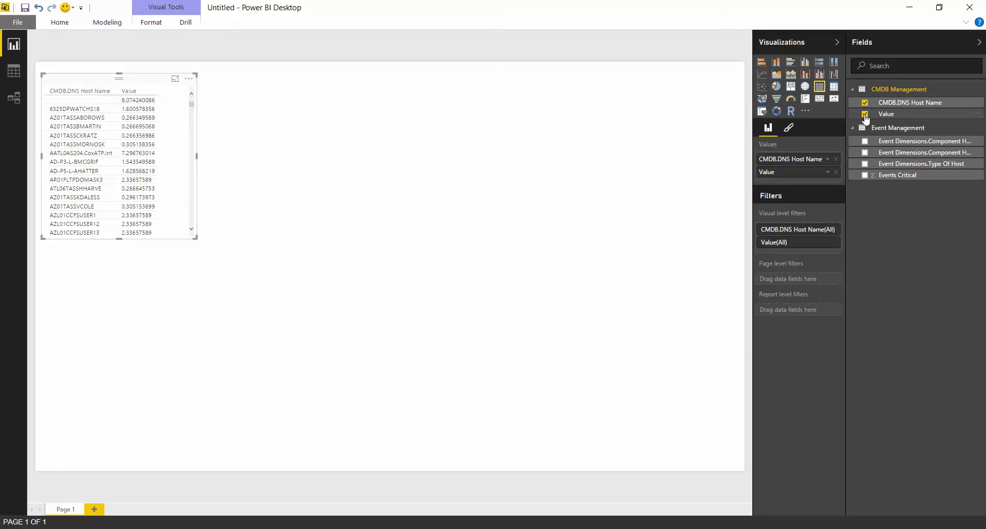
left_click(864, 175)
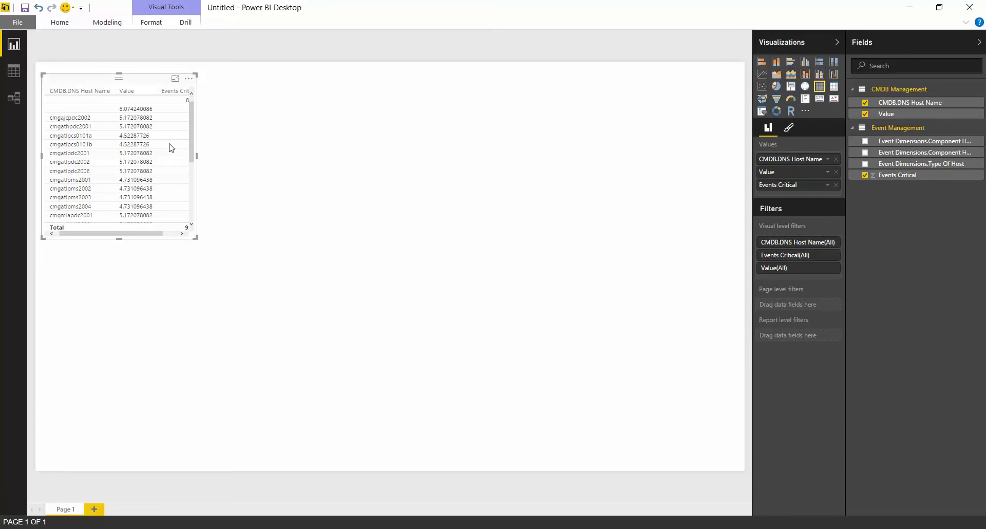
left_click_drag(198, 155, 234, 154)
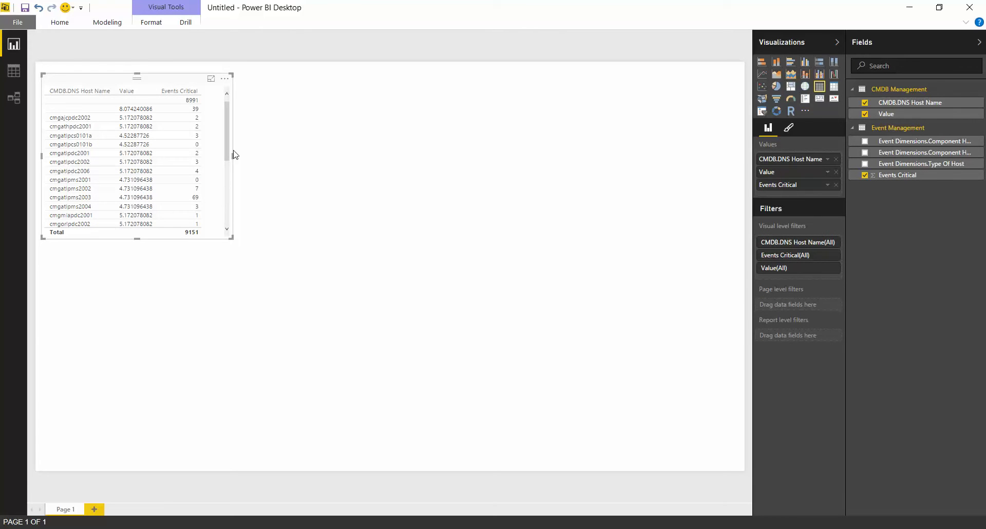
left_click(233, 154)
Sort the table by Events Critical, highest first.
scroll(228, 136, "down", 1)
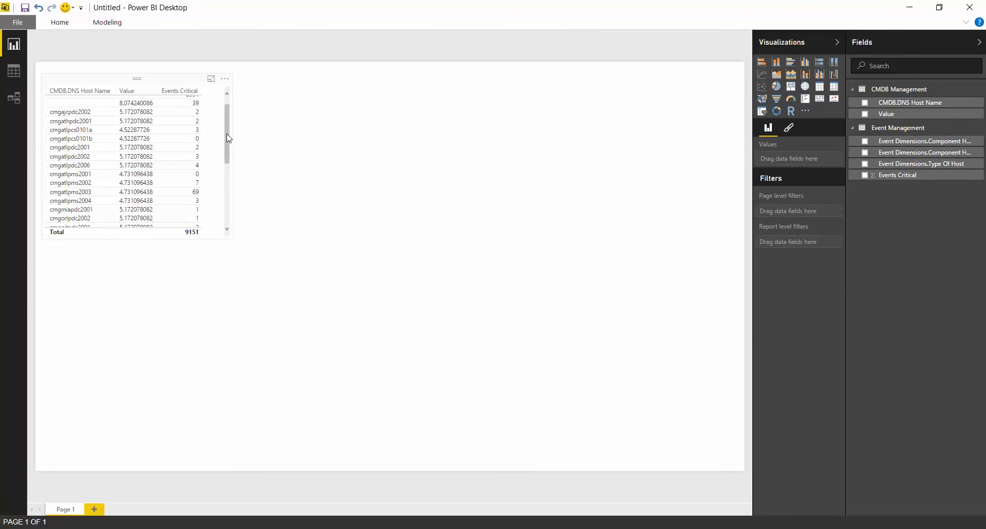
left_click(194, 104)
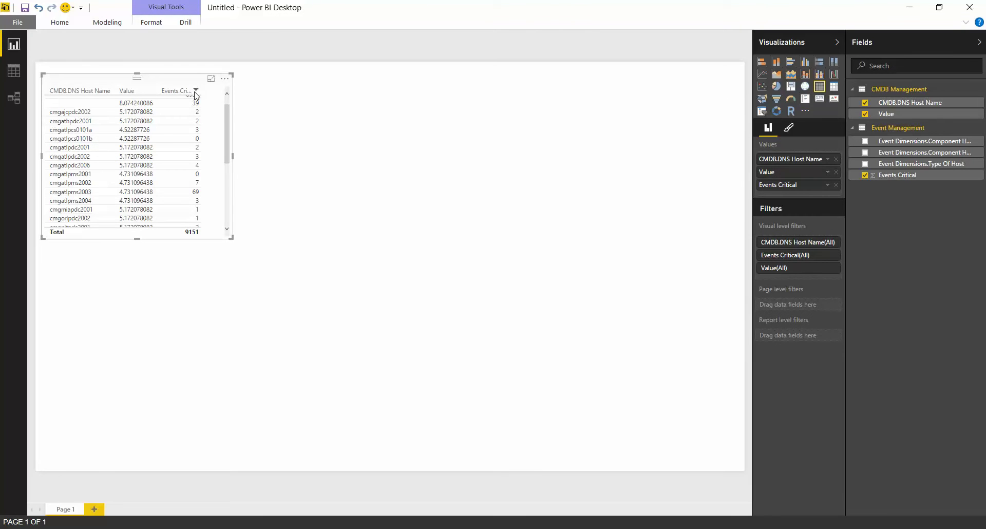
left_click(205, 93)
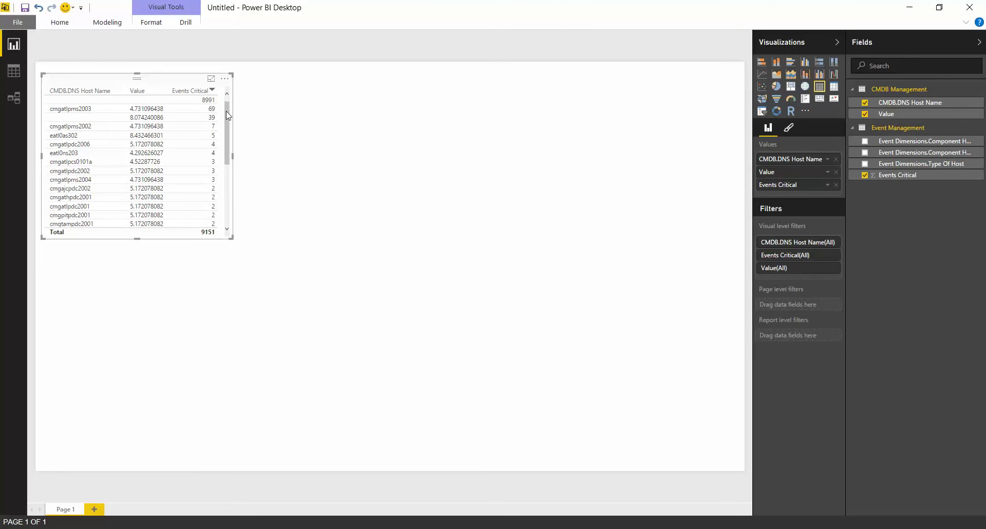
scroll(229, 131, "down", 2)
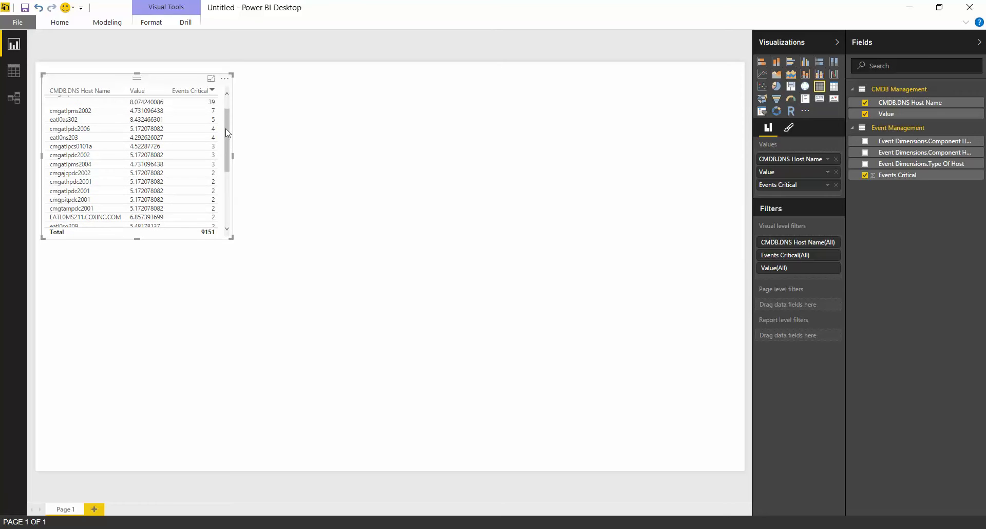
scroll(226, 128, "down", 1)
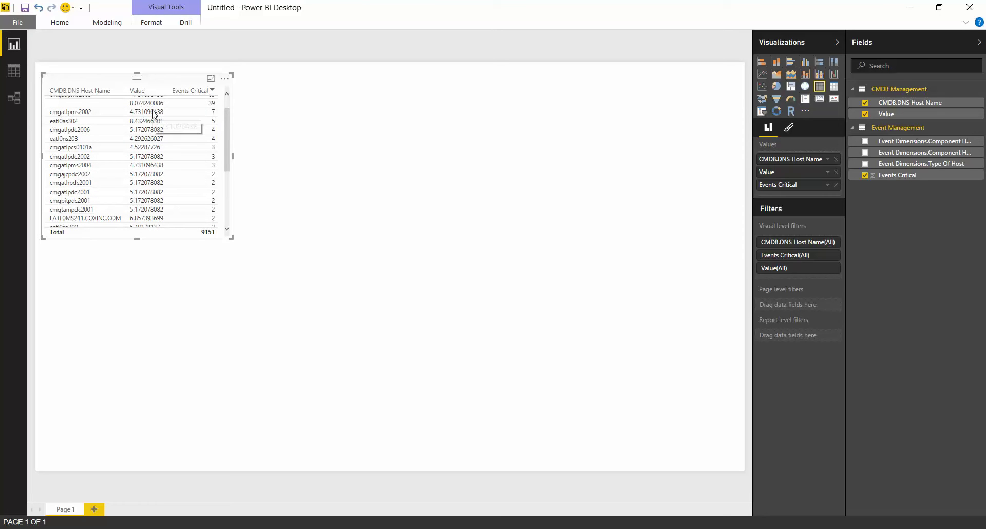